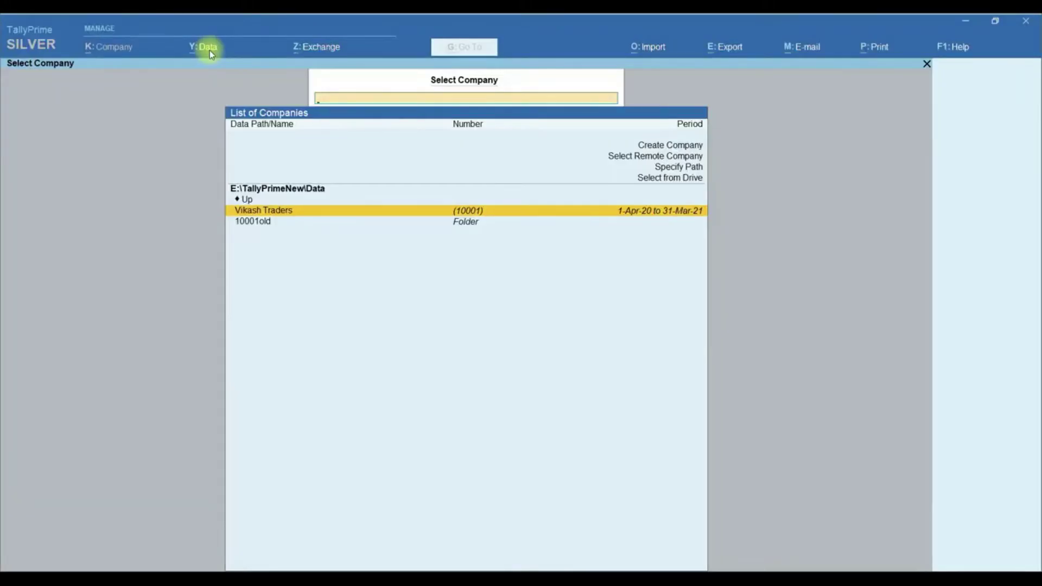
- Start a company data backup and open the drive list for choosing its destination path
{"action": "left_click", "coordinate": [298, 60]}
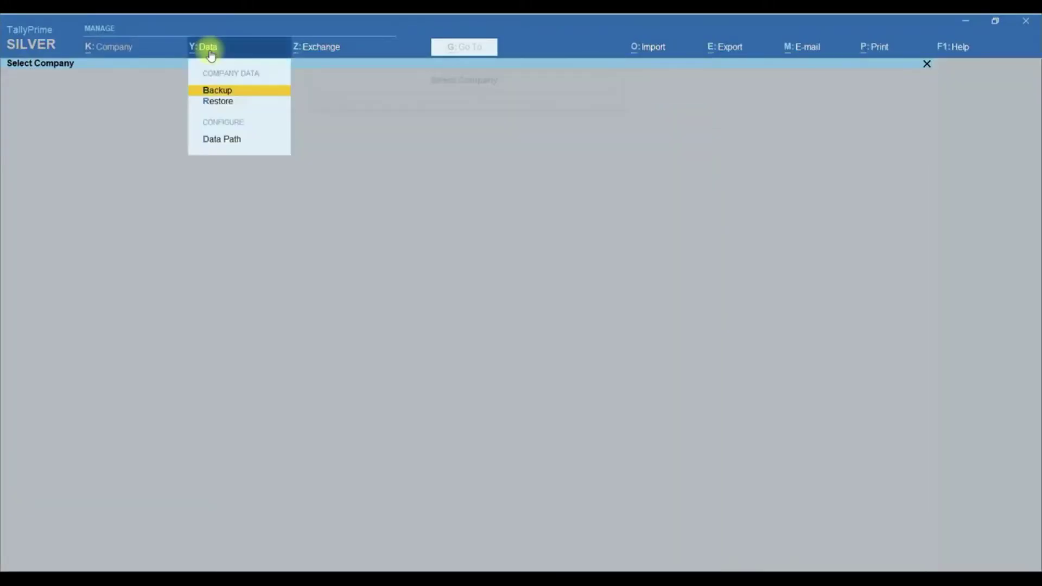
{"action": "left_click", "coordinate": [232, 92]}
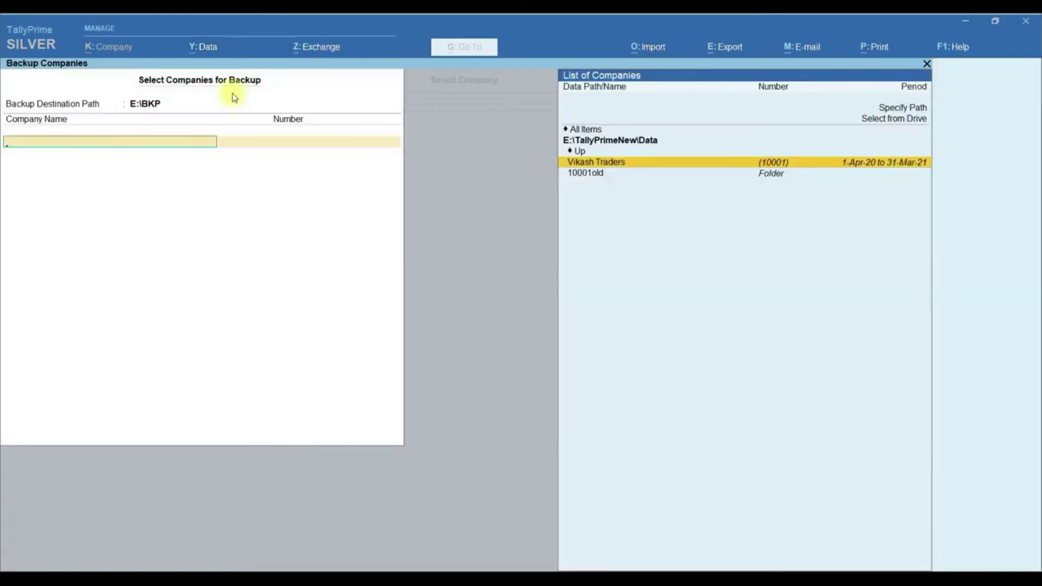
{"action": "left_click", "coordinate": [155, 110]}
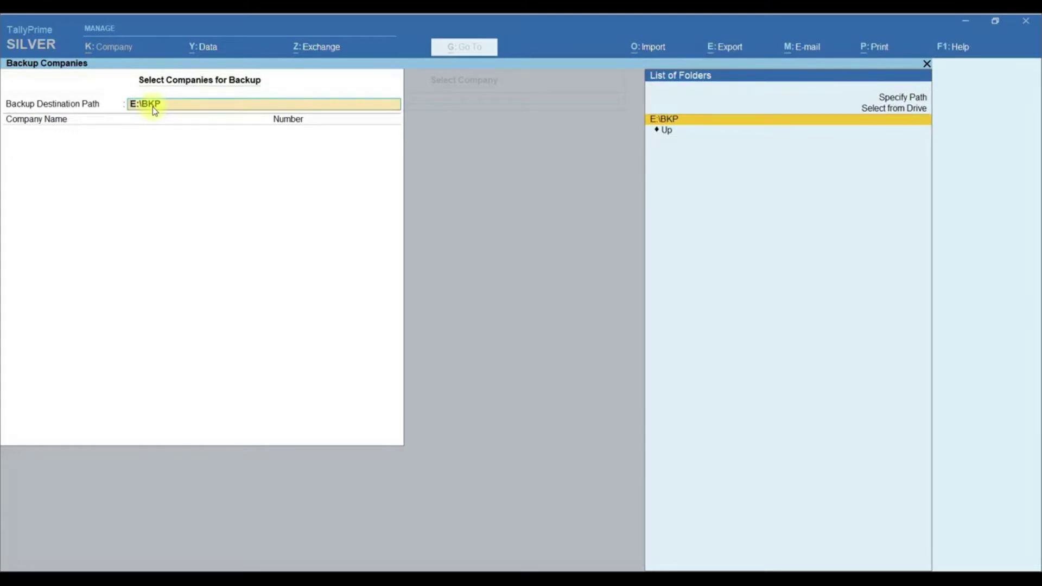
{"action": "left_click", "coordinate": [900, 100]}
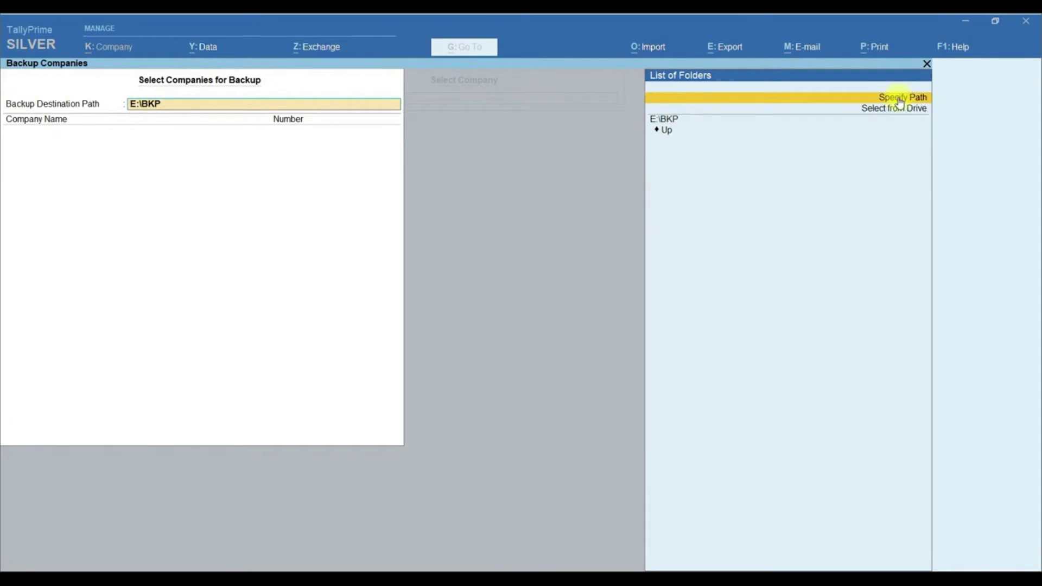
{"action": "left_click", "coordinate": [899, 101]}
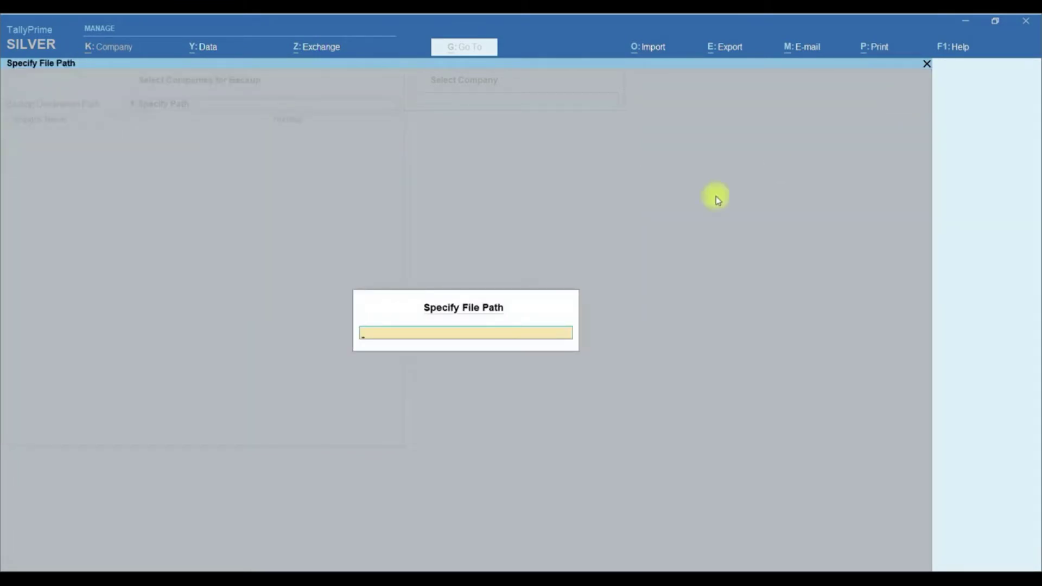
{"action": "left_click", "coordinate": [370, 464]}
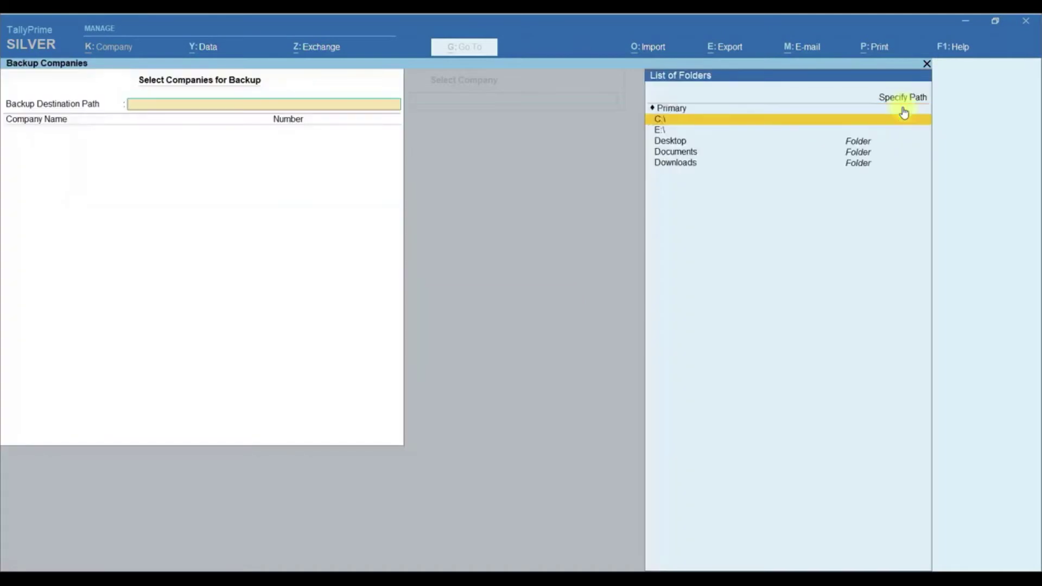
- Choose the BKP folder on drive E: as the backup destination
{"action": "key", "text": "Down"}
{"action": "key", "text": "Return"}
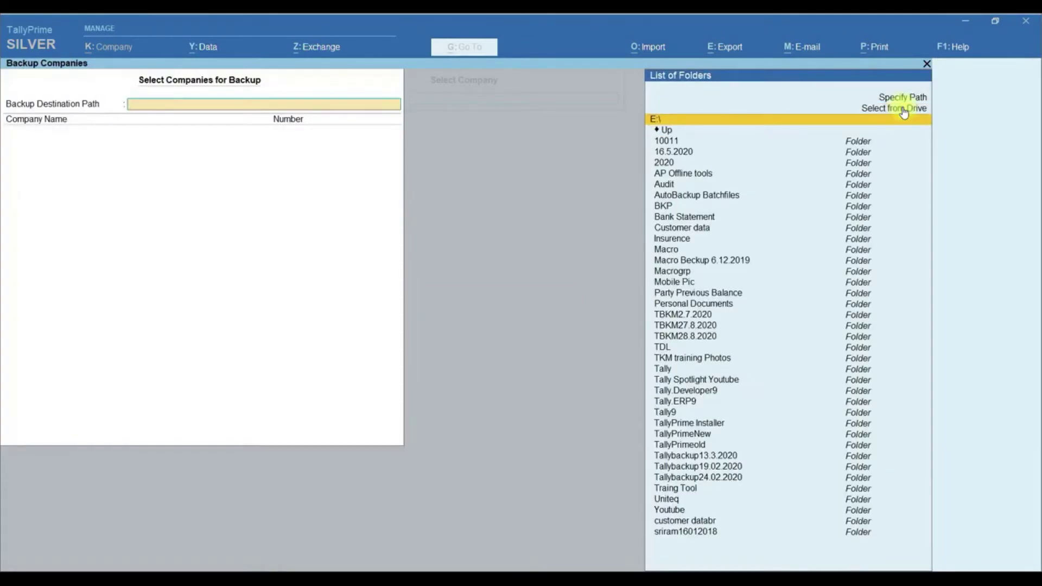
{"action": "key", "text": "Down"}
{"action": "key", "text": "Down"}
{"action": "key", "text": "Down"}
{"action": "key", "text": "Down"}
{"action": "key", "text": "Down"}
{"action": "key", "text": "Down"}
{"action": "key", "text": "Down"}
{"action": "key", "text": "Down"}
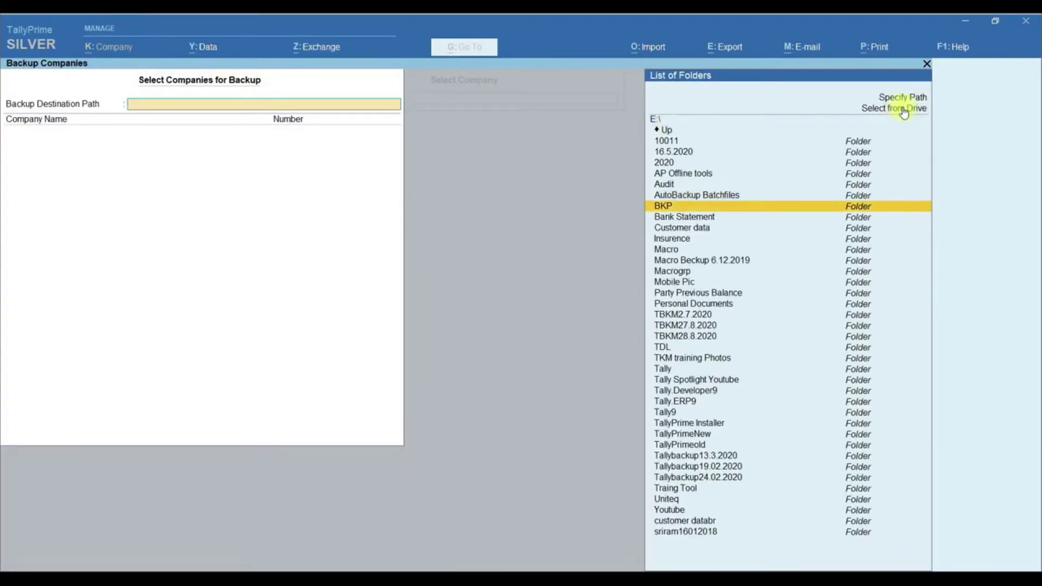
{"action": "key", "text": "Return"}
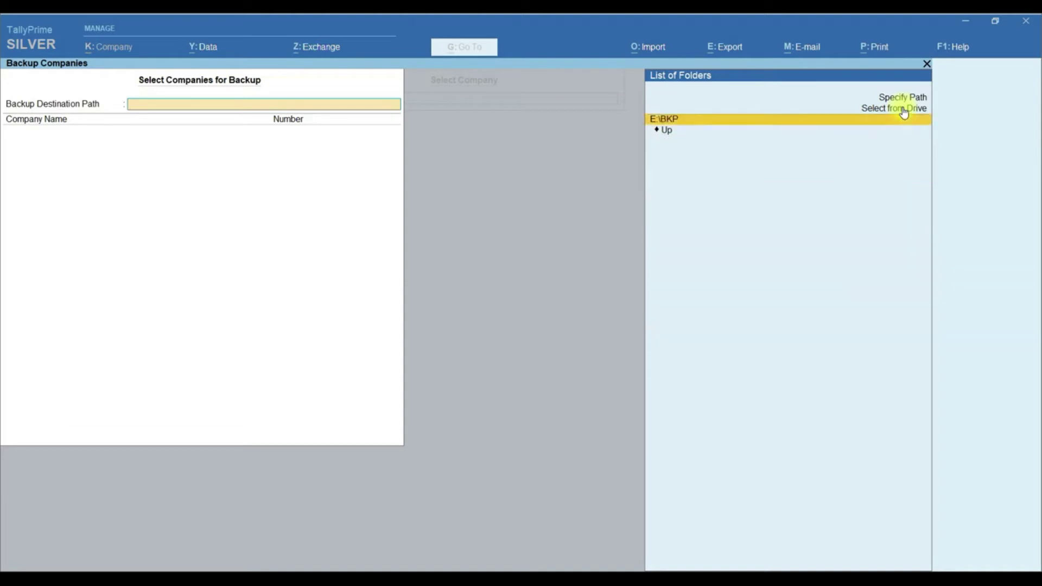
{"action": "key", "text": "Return"}
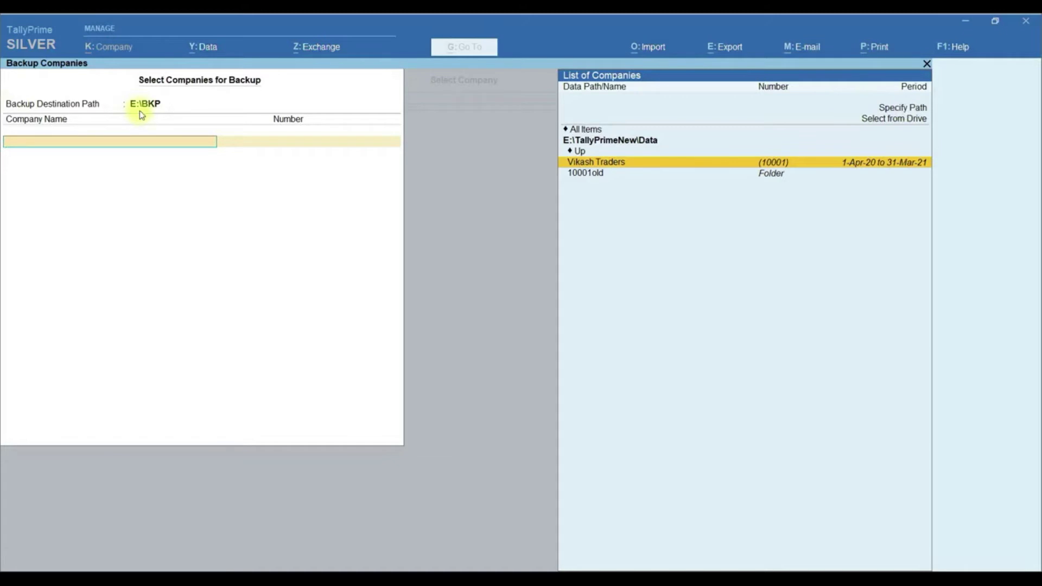
- Add Vikash Traders (10001) to the backup, accept it and decline overwriting the existing backup file
{"action": "left_click", "coordinate": [772, 163]}
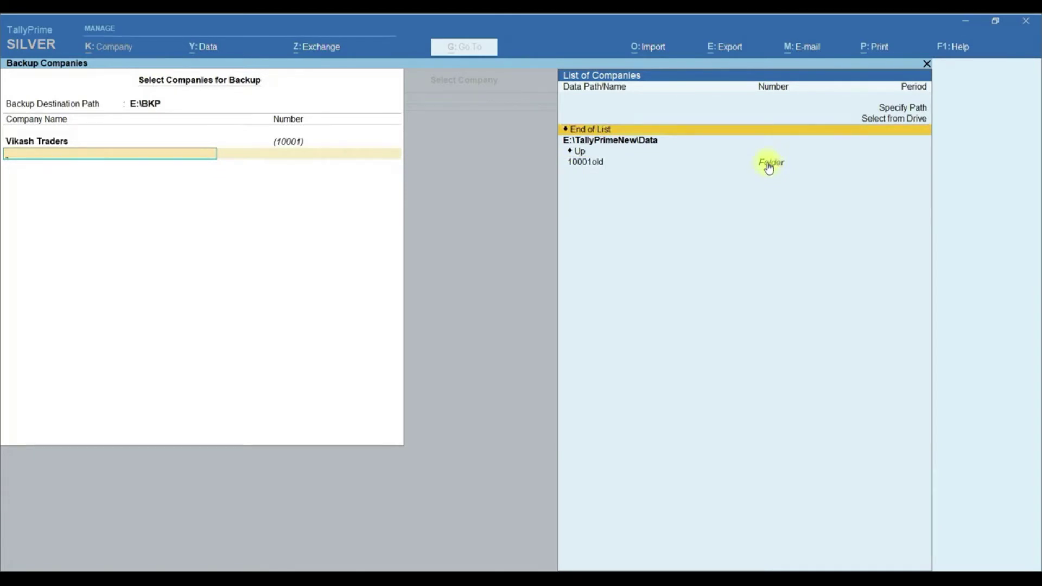
{"action": "key", "text": "Return"}
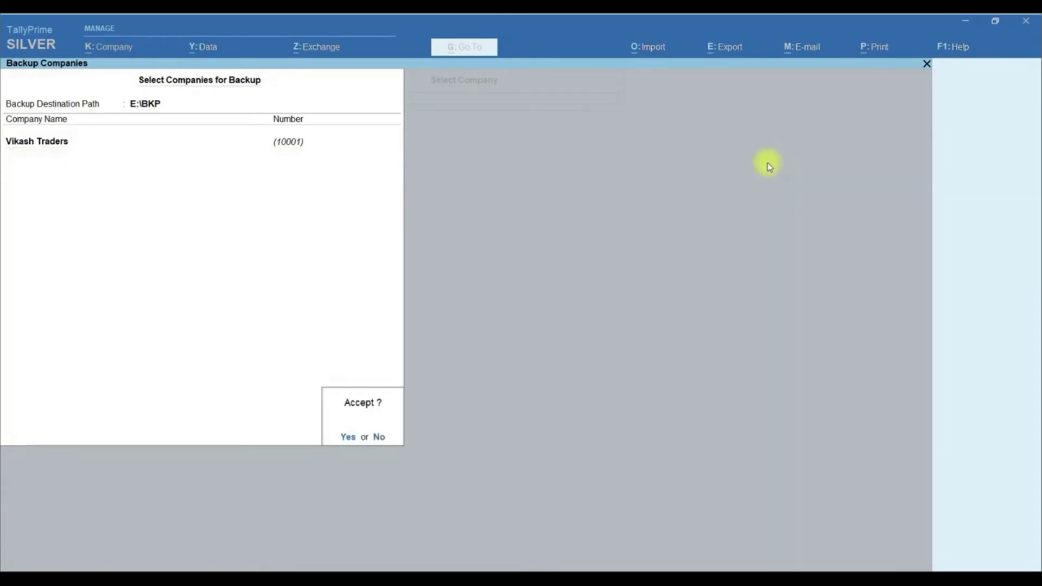
{"action": "key", "text": "Return"}
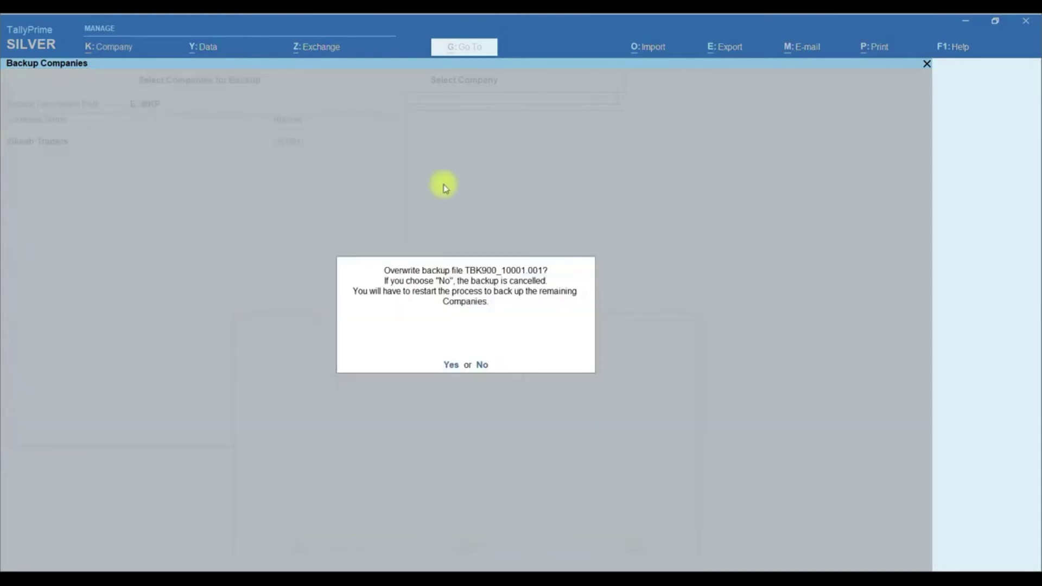
{"action": "left_click", "coordinate": [482, 366]}
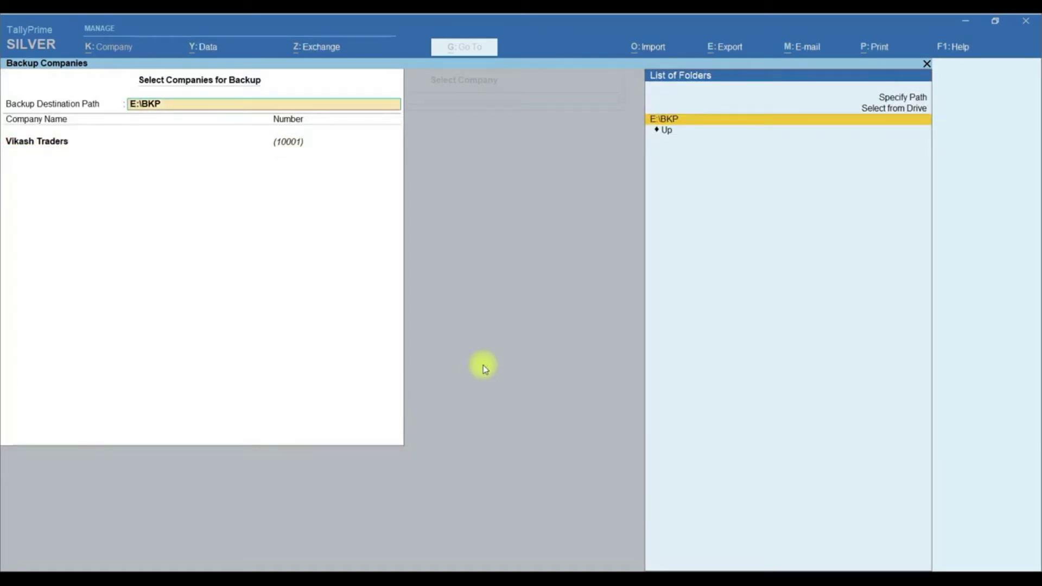
- Set the backup destination path to the new folder E:\BKP\Dec\2.12.2020, agreeing to create it
{"action": "type", "text": "\\"}
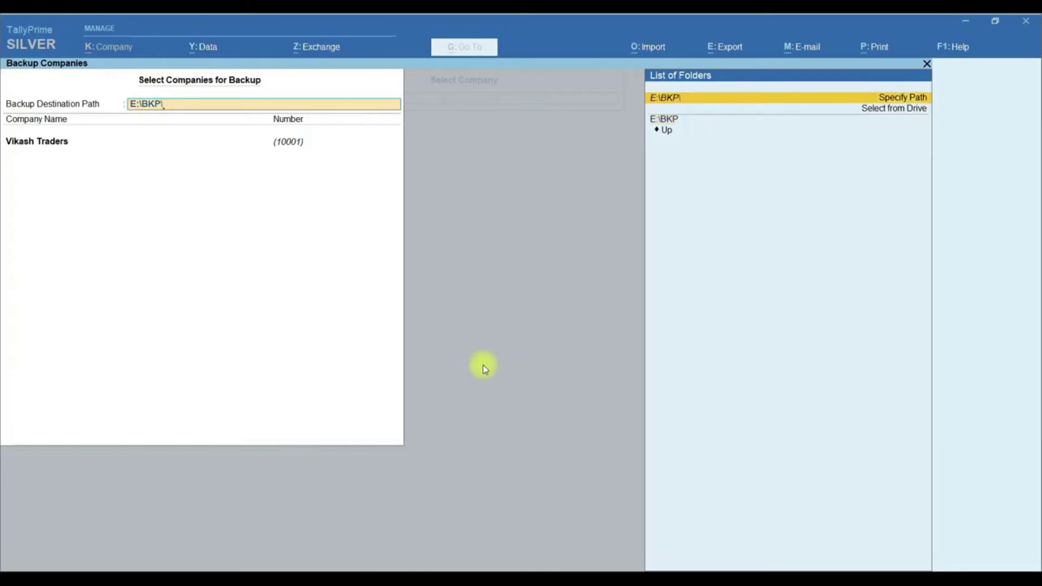
{"action": "type", "text": "Dec"}
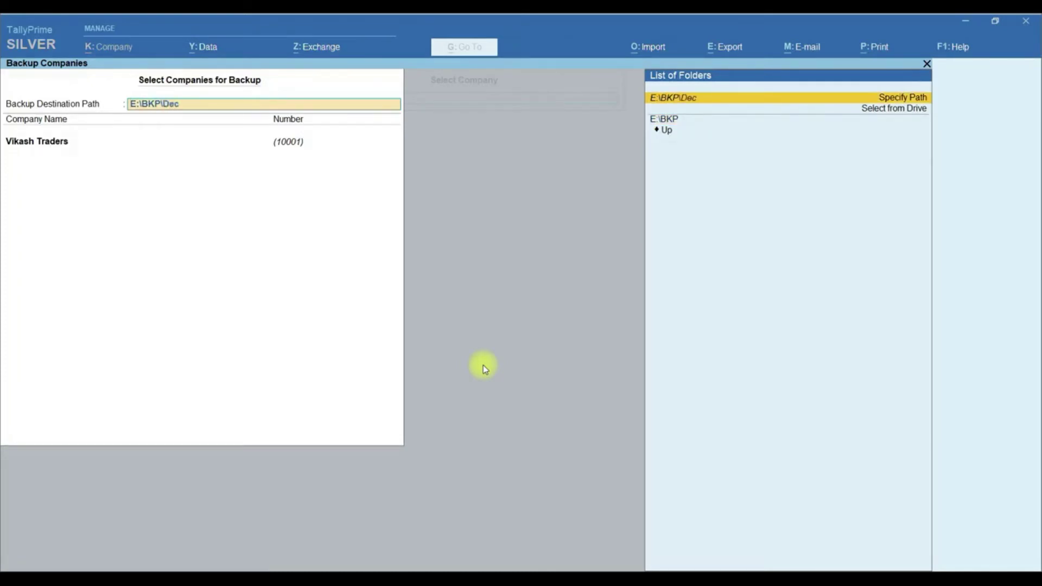
{"action": "type", "text": "\\2.12.2020"}
{"action": "key", "text": "Return"}
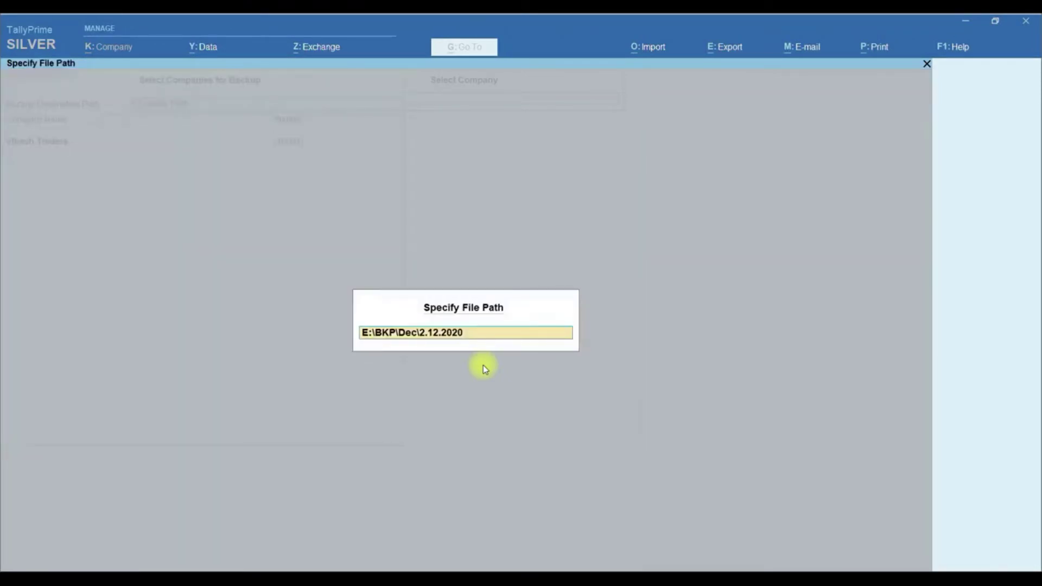
{"action": "key", "text": "Return"}
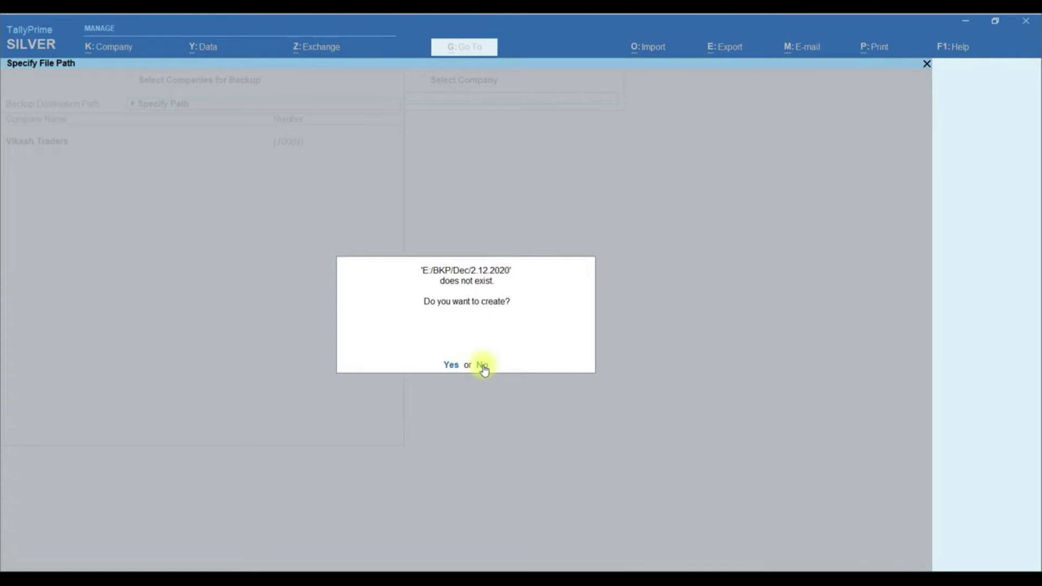
{"action": "left_click", "coordinate": [451, 366]}
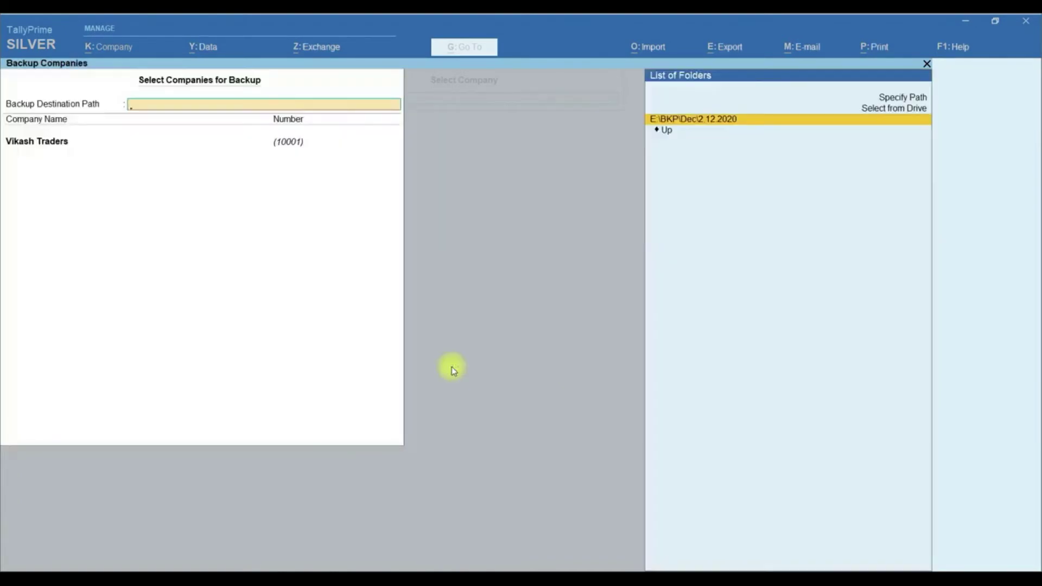
{"action": "left_click", "coordinate": [719, 119]}
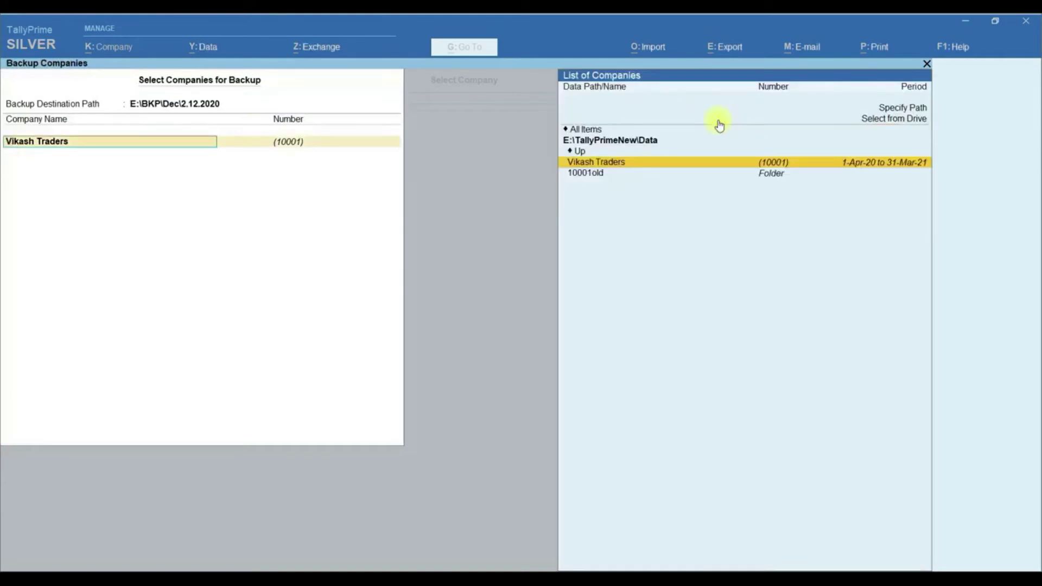
- Keep Vikash Traders as the only company, end the company list and accept the backup
{"action": "key", "text": "Return"}
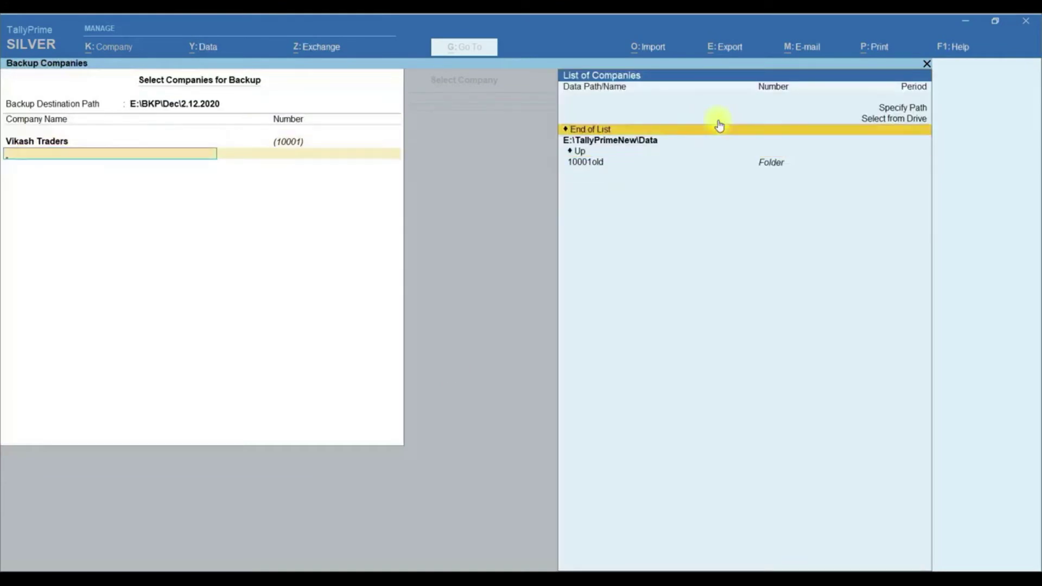
{"action": "left_click", "coordinate": [719, 129]}
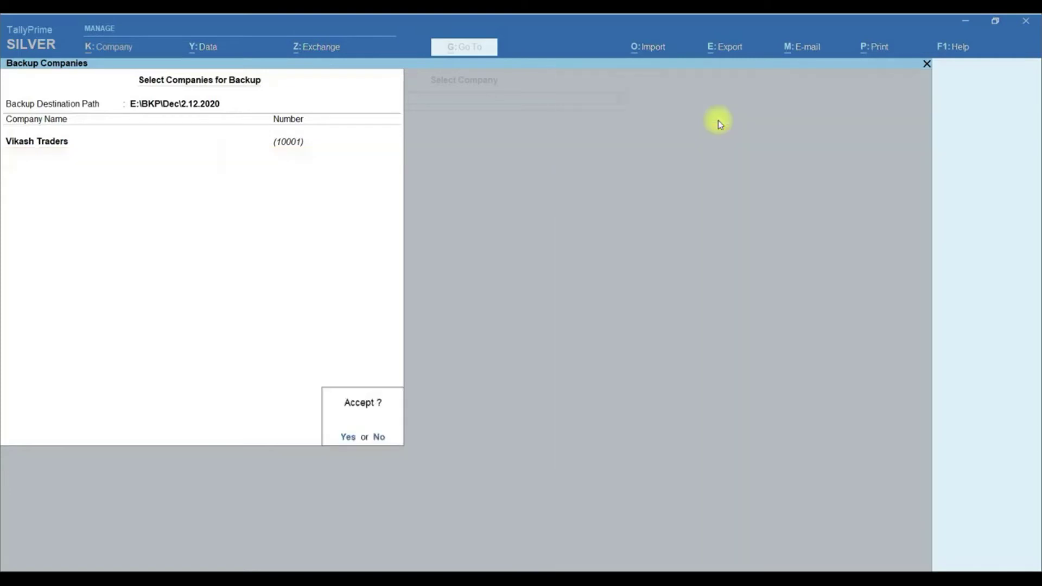
{"action": "key", "text": "y"}
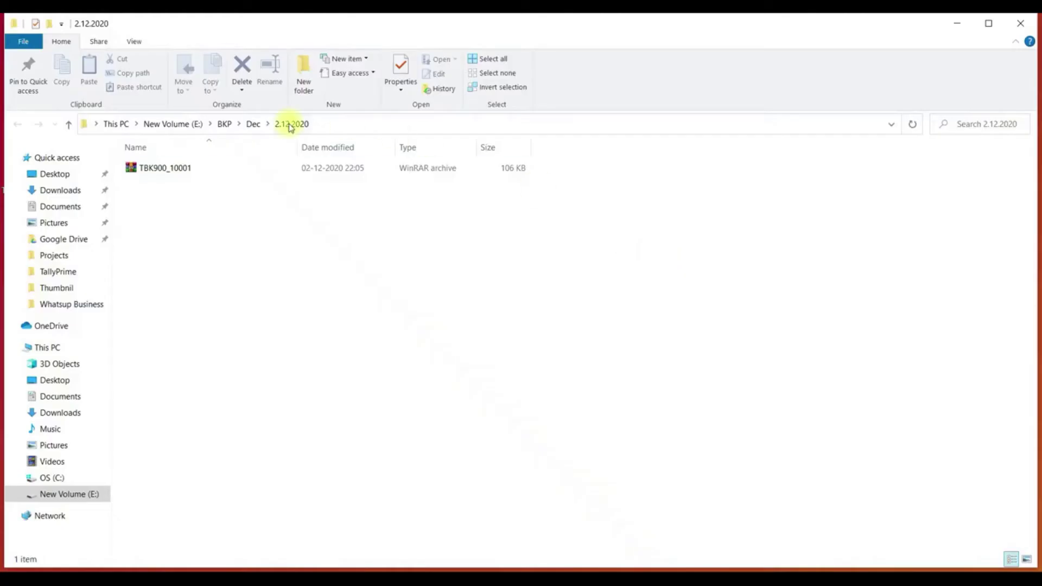
- Show the full path of the 2.12.2020 backup folder in File Explorer and return to TallyPrime
{"action": "left_click", "coordinate": [290, 124]}
{"action": "left_click", "coordinate": [342, 123]}
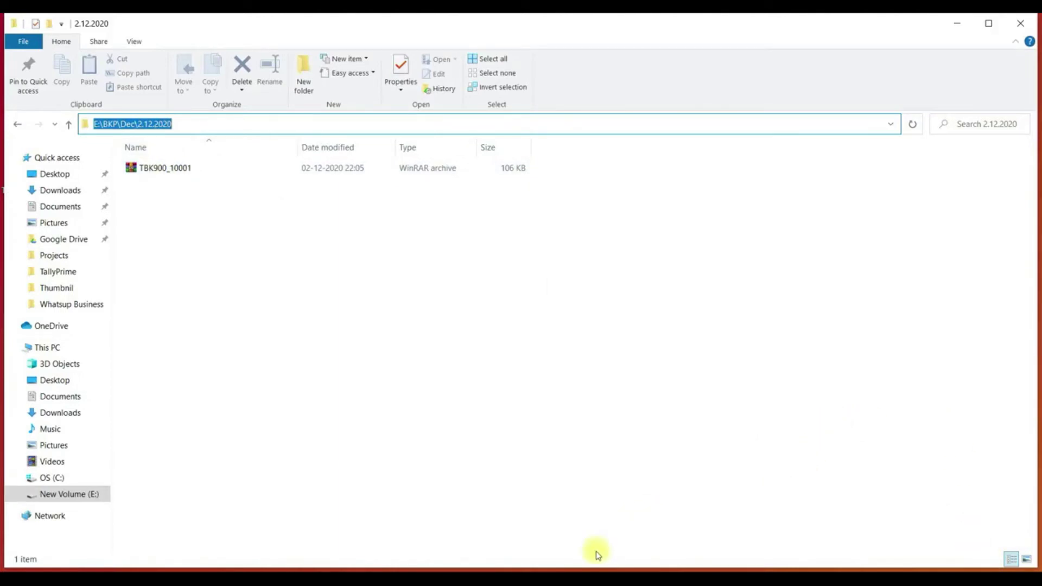
{"action": "key", "text": "alt+Tab"}
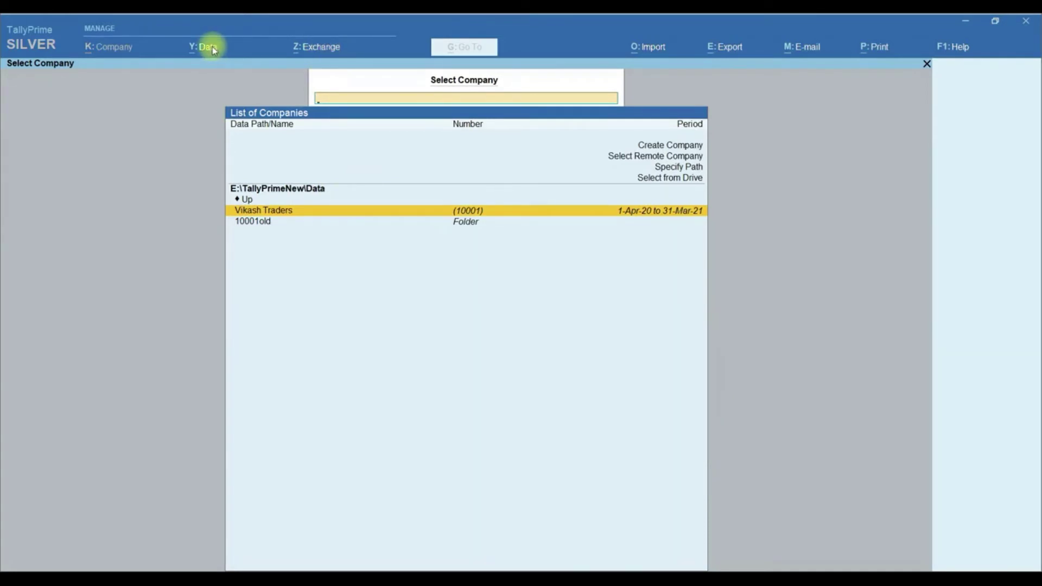
- Start a company data restore and open the 2.12.2020 folder in E:\BKP\Dec as the backup source
{"action": "left_click", "coordinate": [213, 52]}
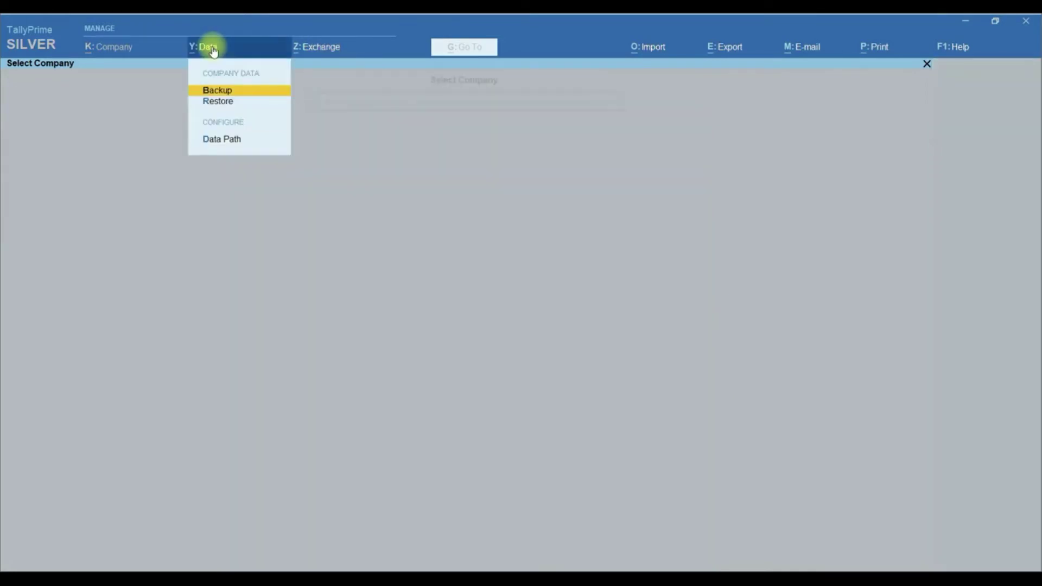
{"action": "left_click", "coordinate": [226, 103]}
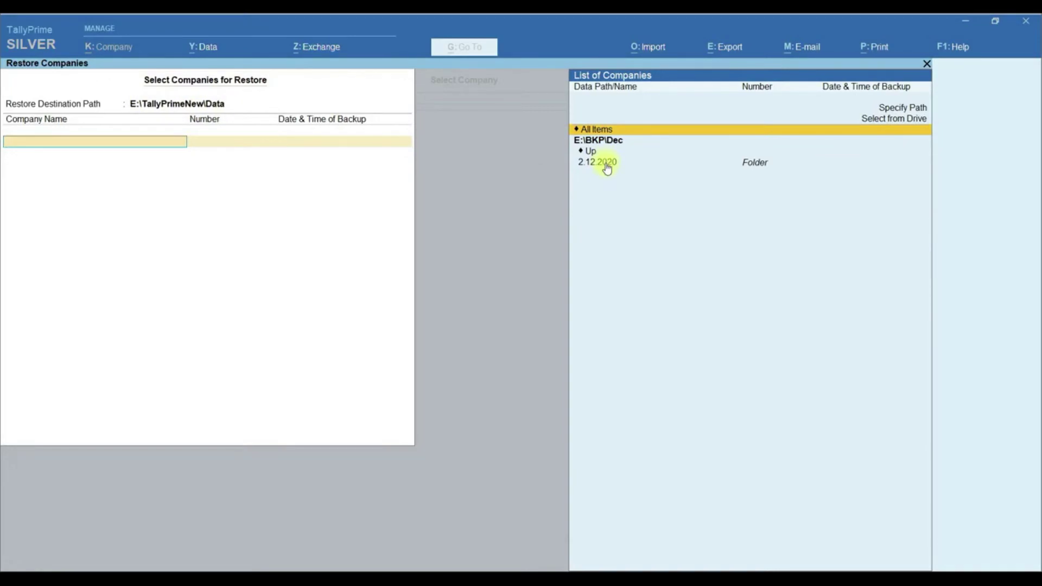
{"action": "left_click", "coordinate": [607, 169]}
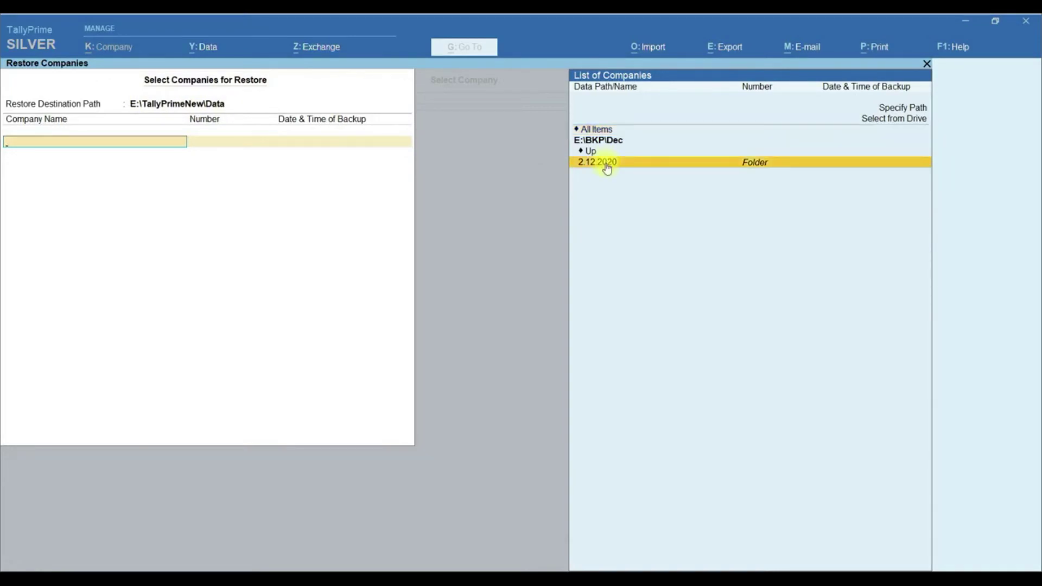
{"action": "left_click", "coordinate": [607, 168]}
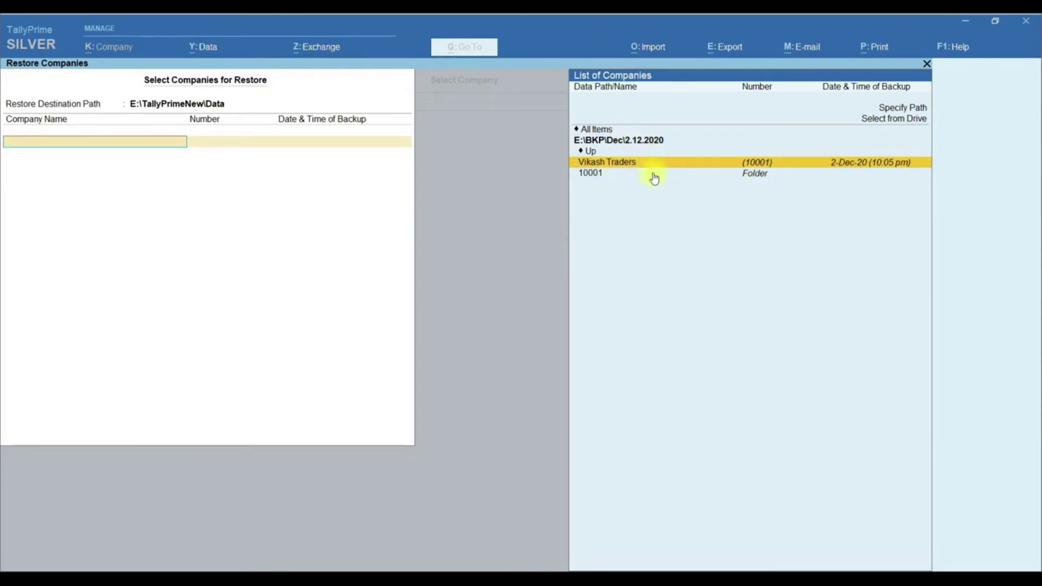
- Select the Vikash Traders backup, end the company list and accept the restore to E:\TallyPrimeNew\Data
{"action": "key", "text": "Return"}
{"action": "key", "text": "Up"}
{"action": "key", "text": "Up"}
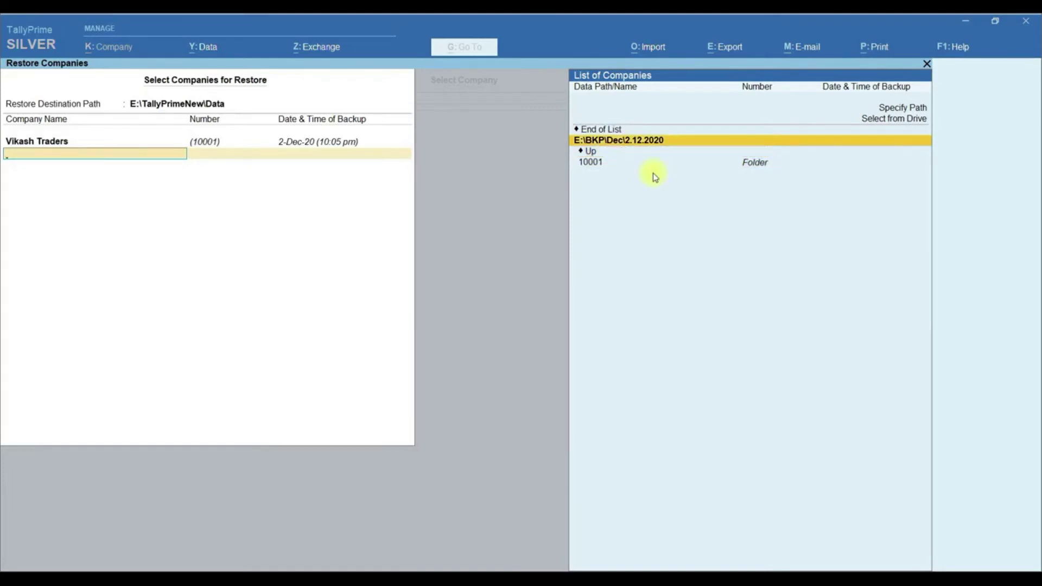
{"action": "key", "text": "Up"}
{"action": "key", "text": "Return"}
{"action": "key", "text": "Return"}
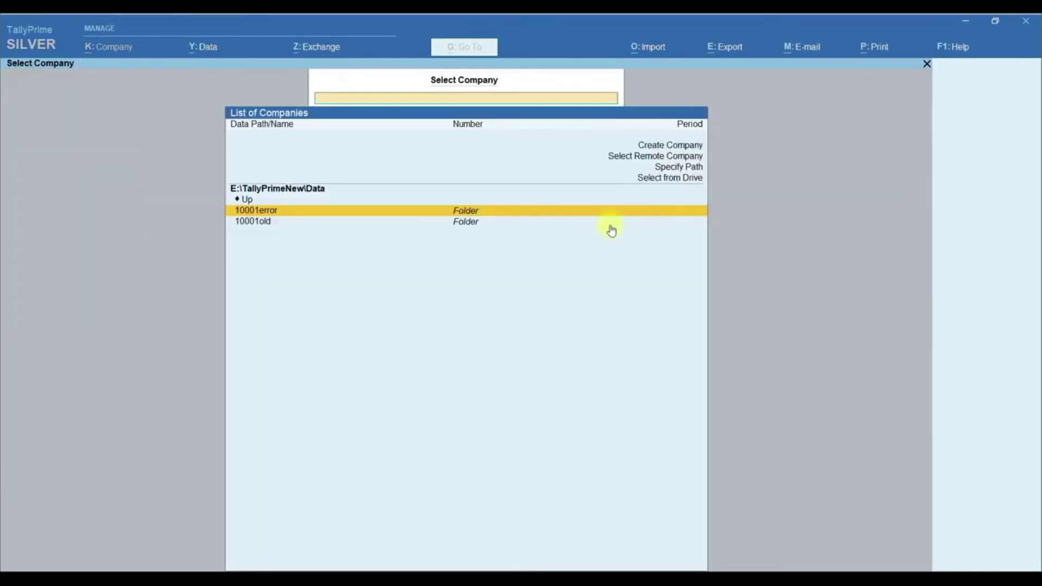
- Decline quitting the program and open the data path configuration to examine the company data and backup paths
{"action": "key", "text": "Escape"}
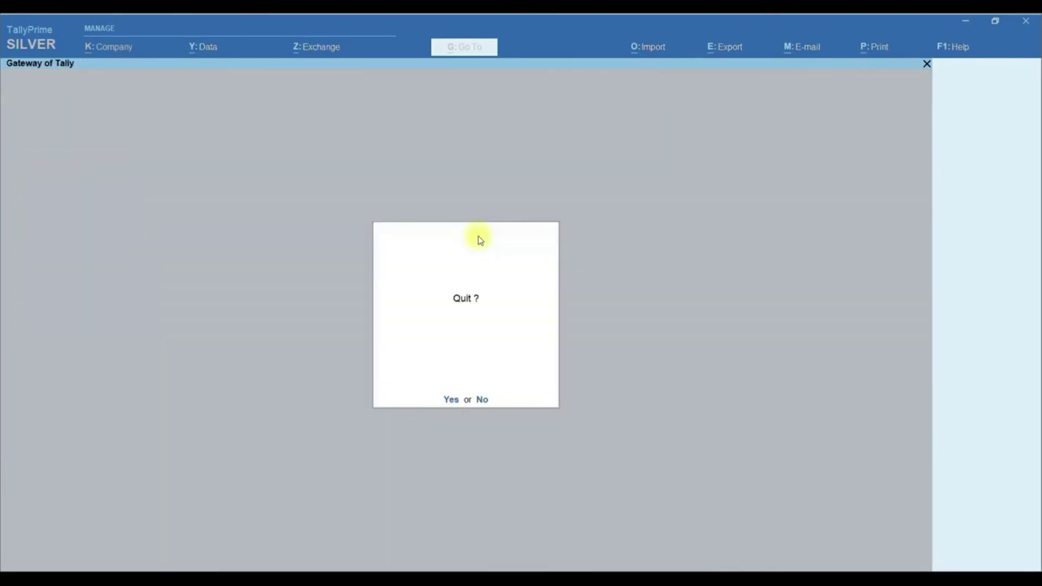
{"action": "key", "text": "n"}
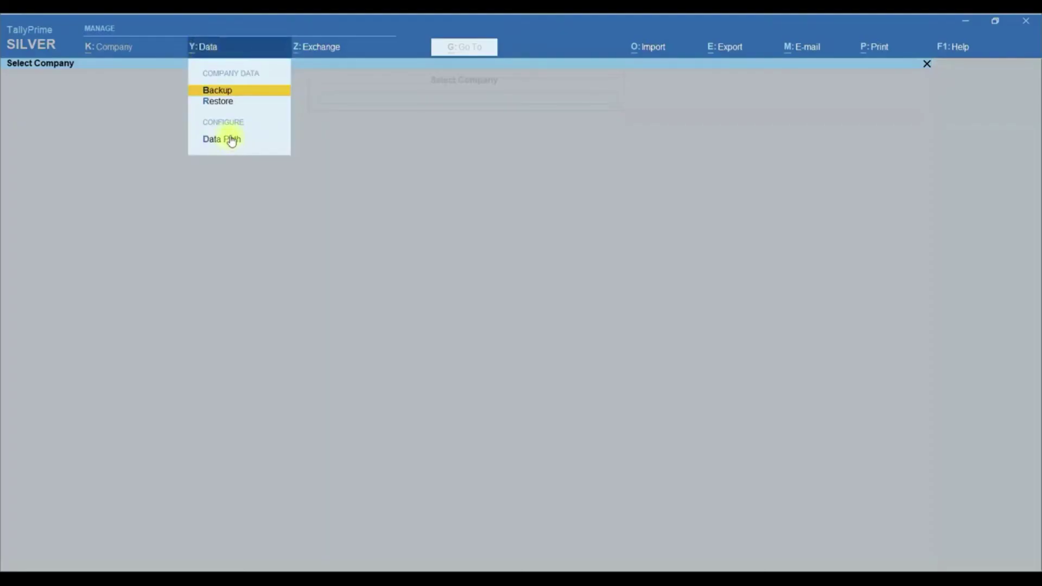
{"action": "left_click", "coordinate": [231, 141]}
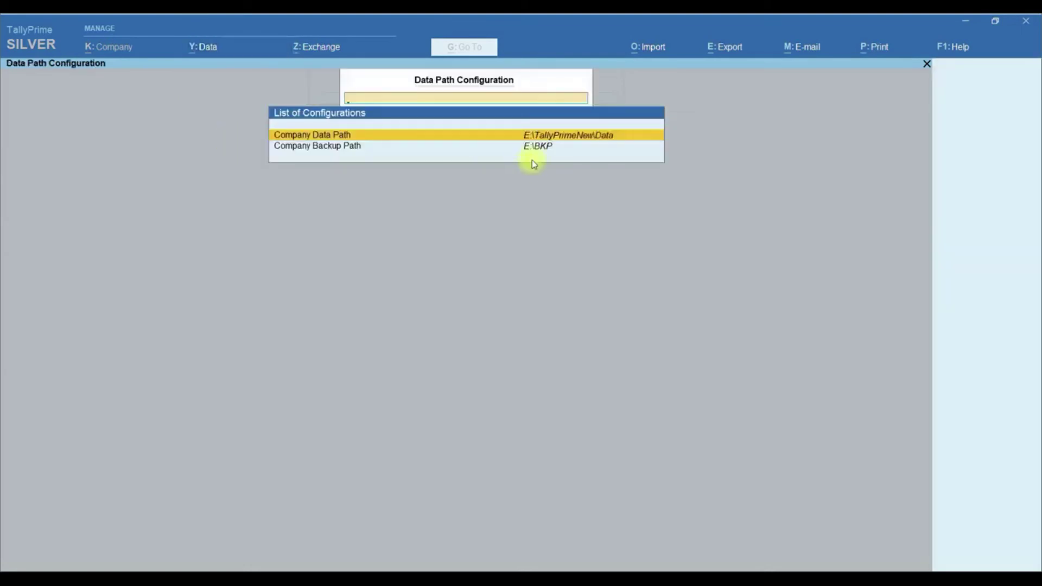
- Open the data path configuration through the About information and set the company backup path to E:\BKP\Dec
{"action": "left_click", "coordinate": [956, 34]}
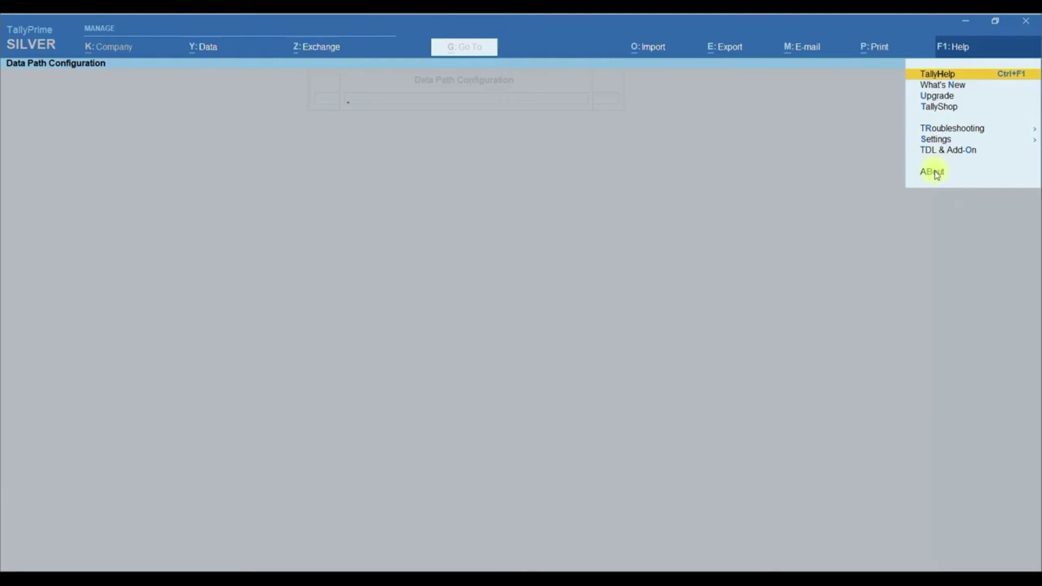
{"action": "left_click", "coordinate": [933, 173]}
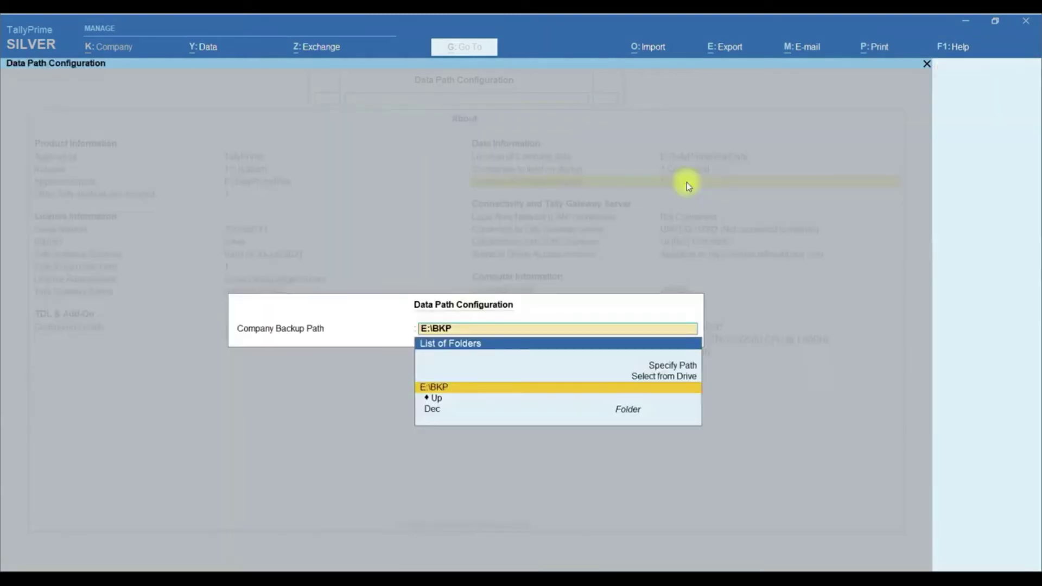
{"action": "left_click", "coordinate": [686, 184]}
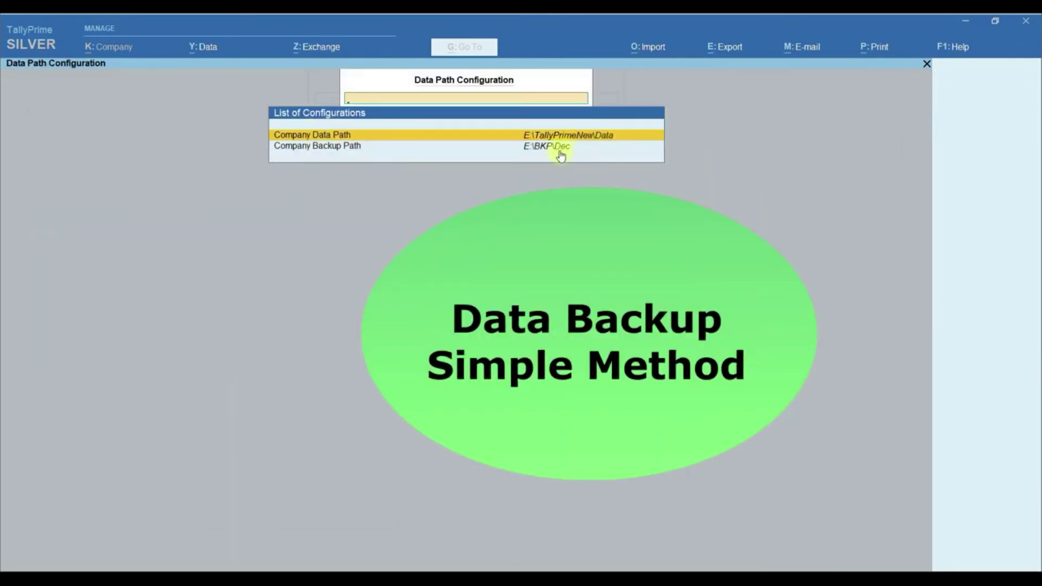
- Open the company data folder E:\TallyPrimeNew\Data in File Explorer through the Windows Run dialog
{"action": "key", "text": "super+r"}
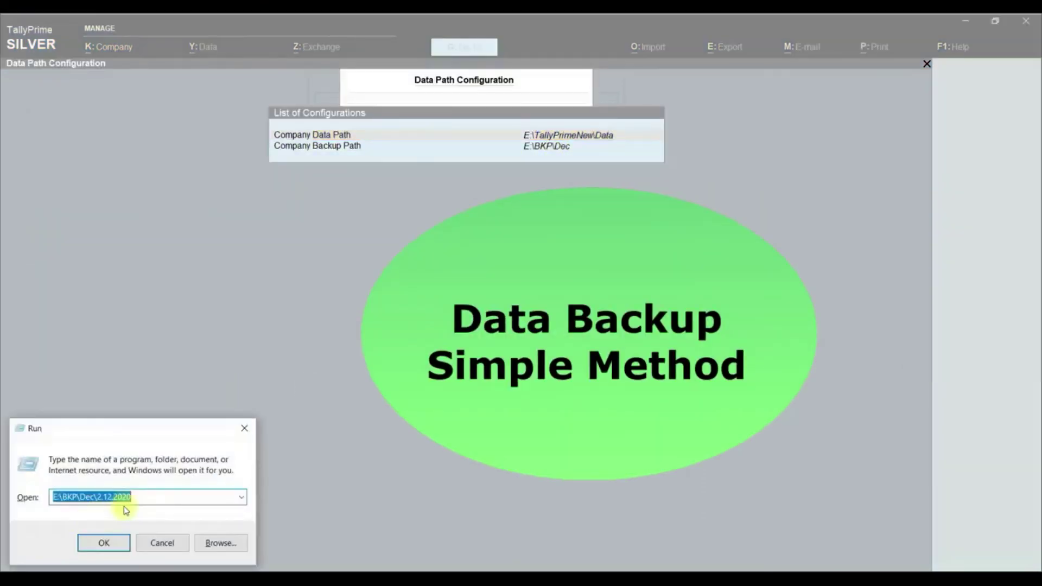
{"action": "type", "text": "E:\\TallyPrimeNew\\"}
{"action": "key", "text": "Down"}
{"action": "key", "text": "Down"}
{"action": "key", "text": "Down"}
{"action": "key", "text": "Down"}
{"action": "key", "text": "Return"}
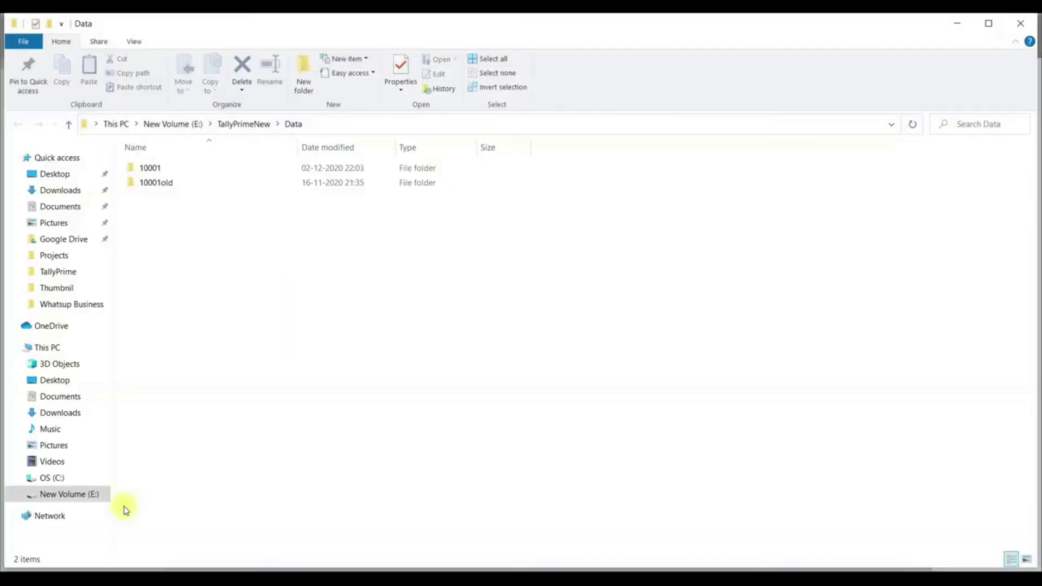
- Copy the company folder 10001 from the TallyPrimeNew data folder
{"action": "left_click", "coordinate": [148, 170]}
{"action": "right_click", "coordinate": [149, 170]}
{"action": "left_click", "coordinate": [183, 434]}
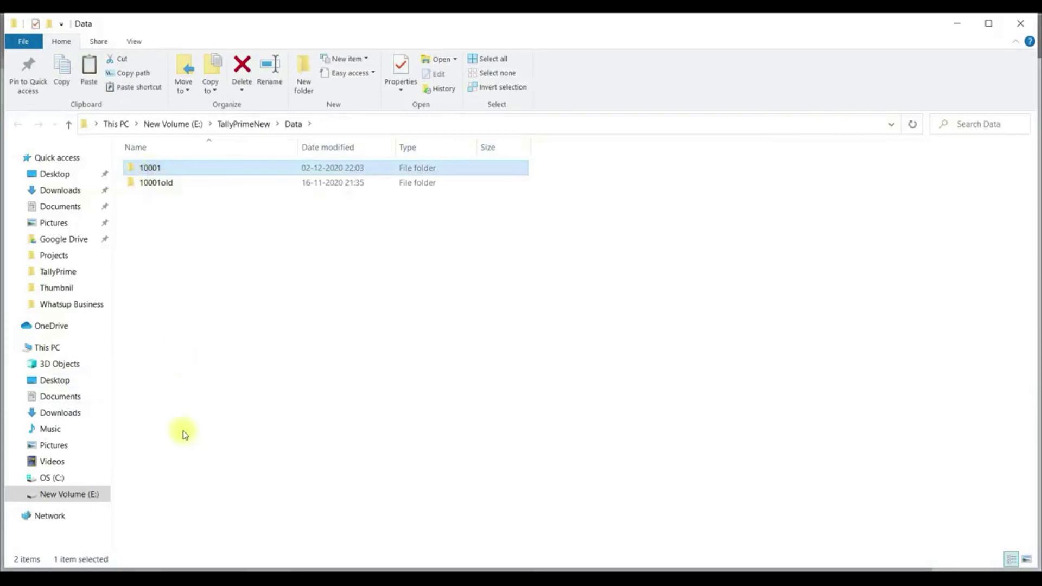
- Browse to the dated backup folder E:\BKP\Dec\2.12.2020 in File Explorer
{"action": "left_click", "coordinate": [194, 124]}
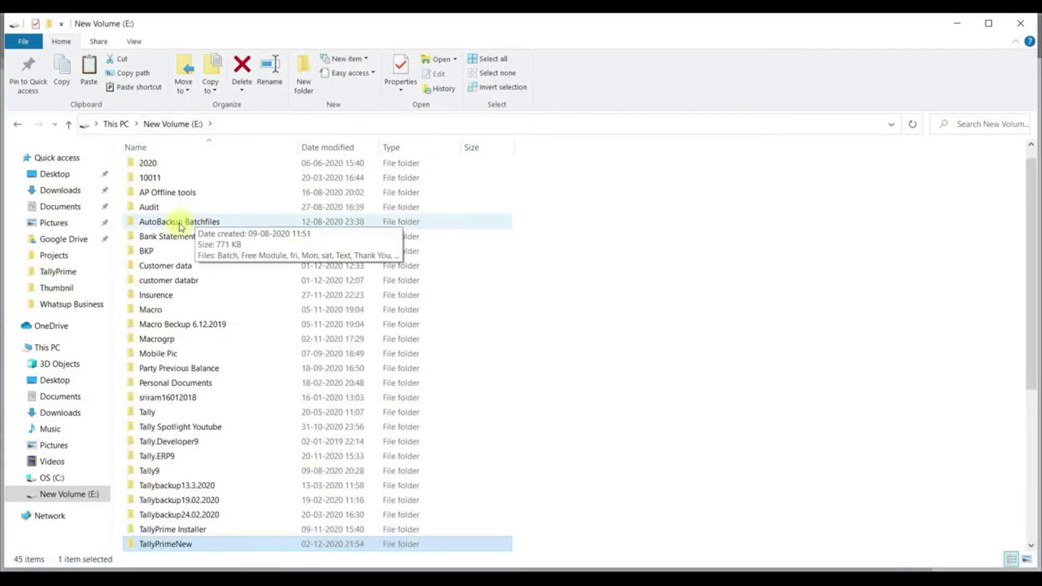
{"action": "double_click", "coordinate": [163, 251]}
{"action": "double_click", "coordinate": [163, 169]}
{"action": "left_click", "coordinate": [175, 173]}
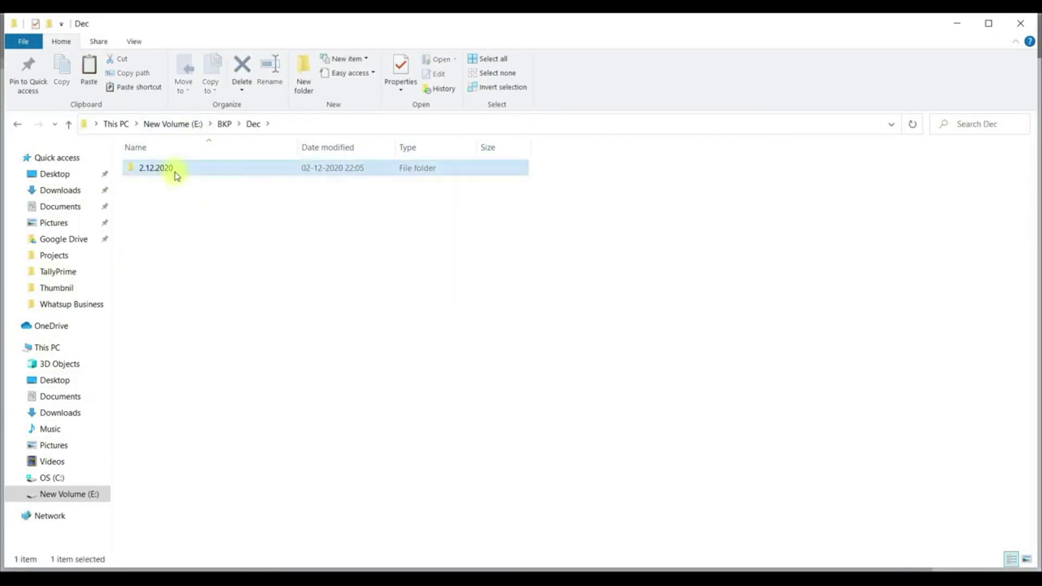
{"action": "double_click", "coordinate": [176, 173]}
- Paste the copied 10001 company folder into the 2.12.2020 backup folder, delete the pasted folder and undo the deletion
{"action": "right_click", "coordinate": [186, 239]}
{"action": "left_click", "coordinate": [256, 337]}
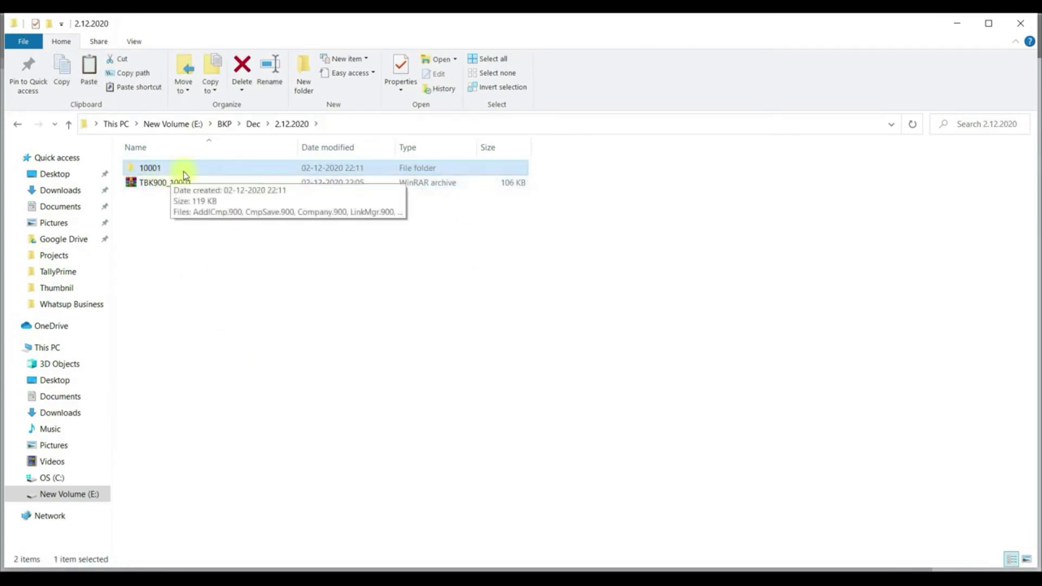
{"action": "key", "text": "Delete"}
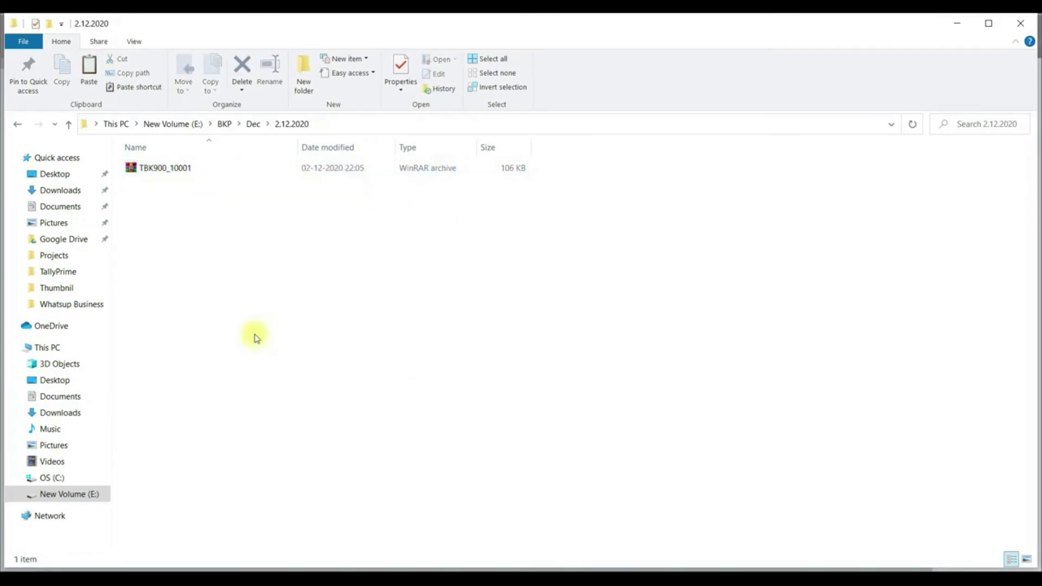
{"action": "key", "text": "ctrl+z"}
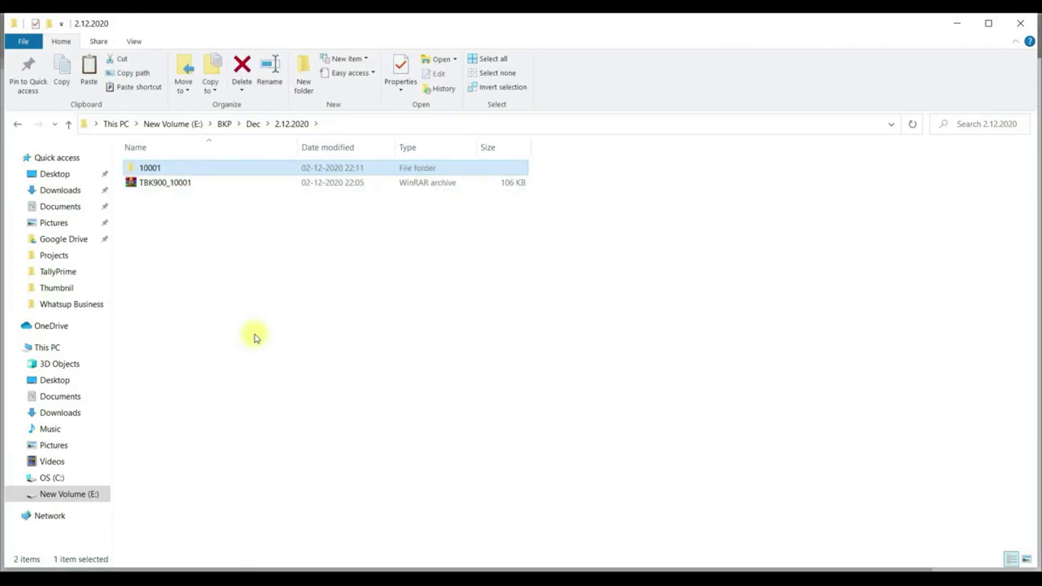